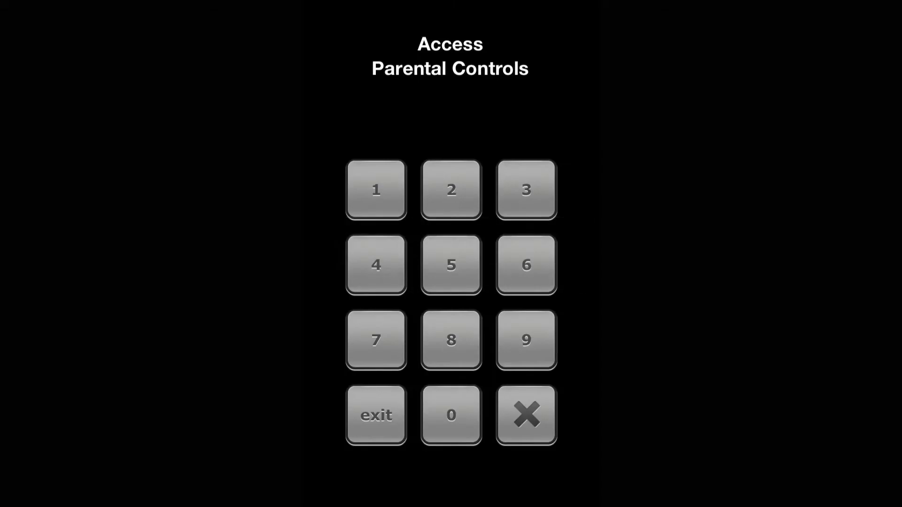
Test the keypad with two wrong codes to confirm they are rejected
click(452, 415)
click(451, 415)
click(451, 415)
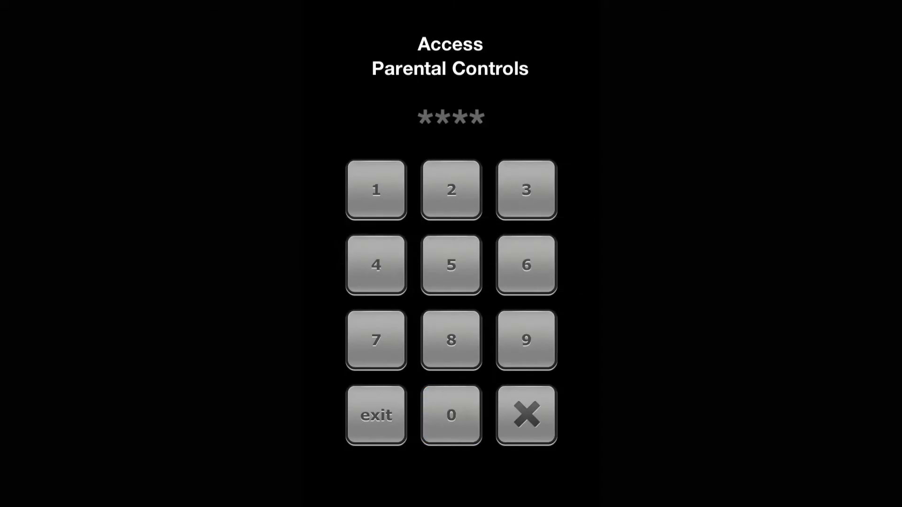
click(451, 340)
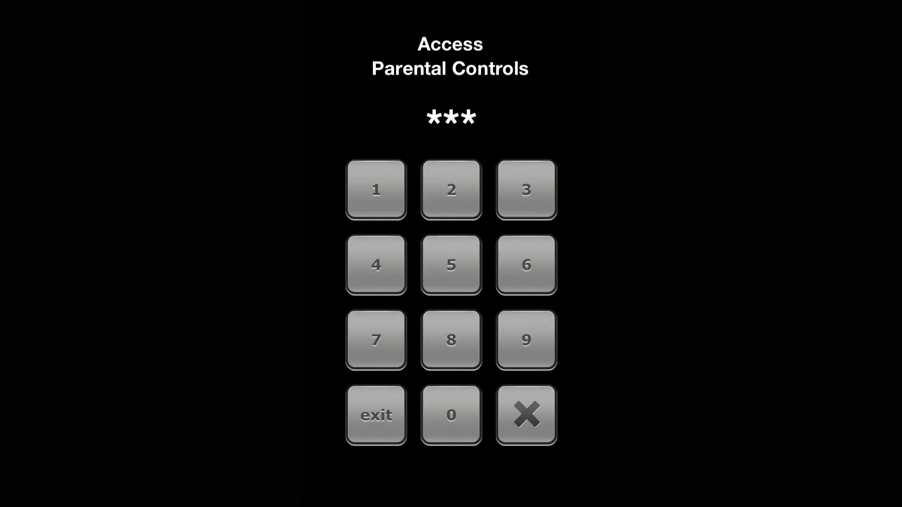
click(451, 339)
Unlock Parental Controls with the correct passcode, unlock the Kid Room TV, then return to the keypad
click(376, 190)
click(451, 189)
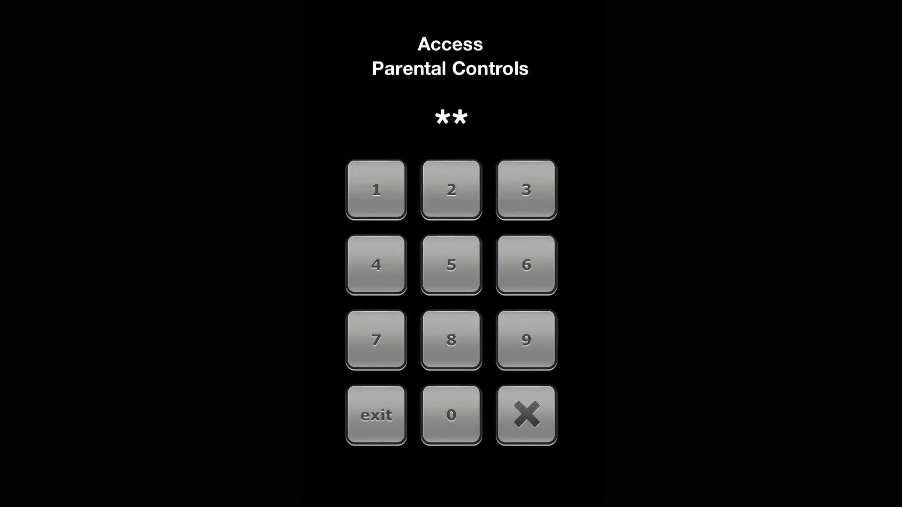
click(526, 190)
click(376, 264)
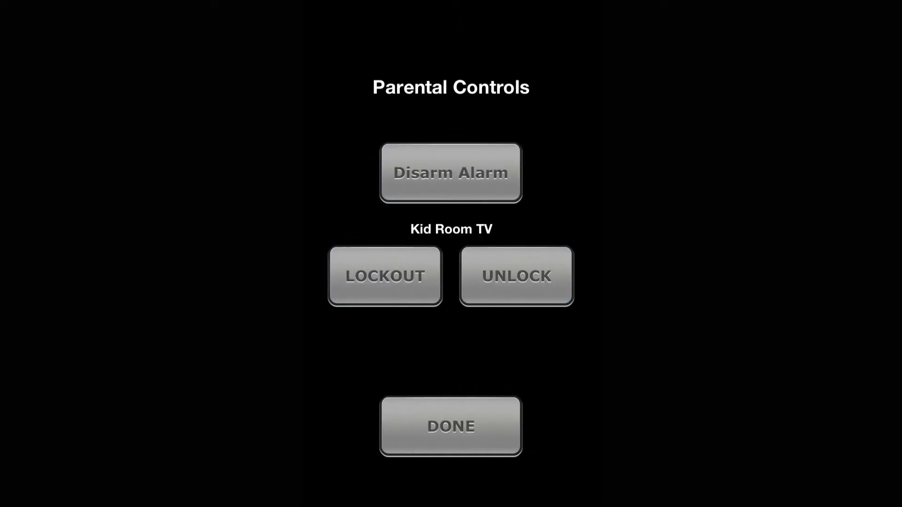
click(516, 275)
click(451, 426)
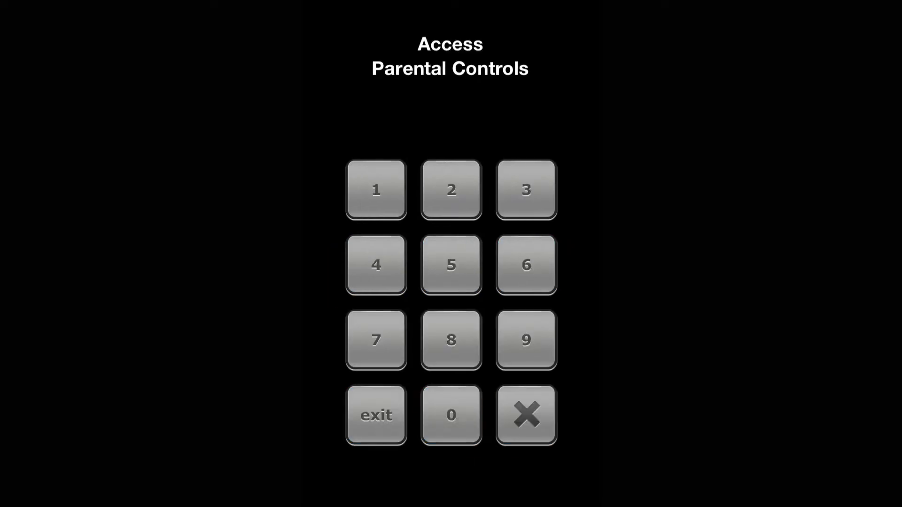
Retry with a partial then correct passcode, return, and select the code display text above the keypad
click(376, 340)
click(451, 341)
click(526, 340)
click(452, 265)
click(526, 265)
click(450, 189)
click(525, 190)
click(376, 264)
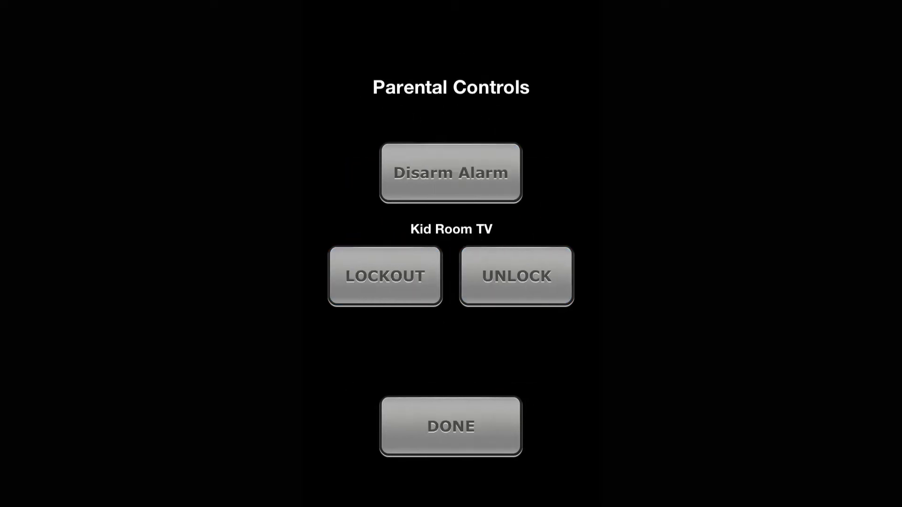
click(451, 426)
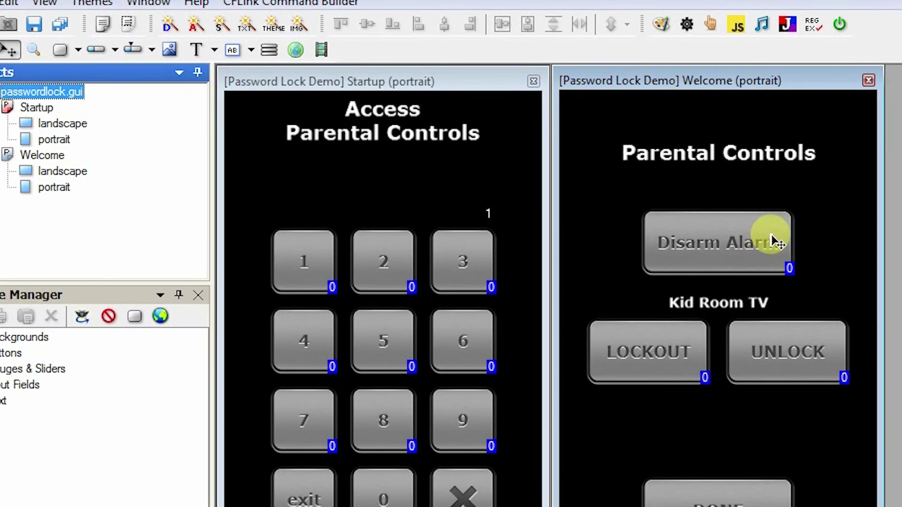
click(435, 219)
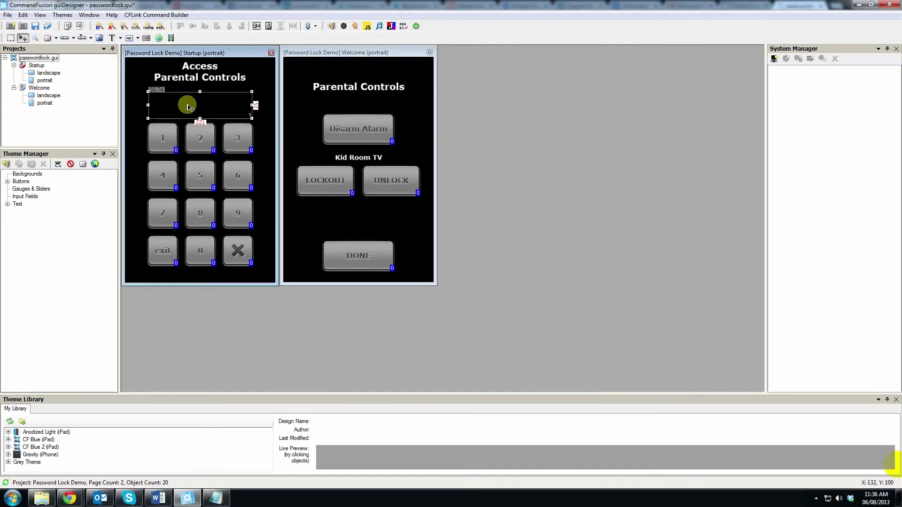
click(217, 499)
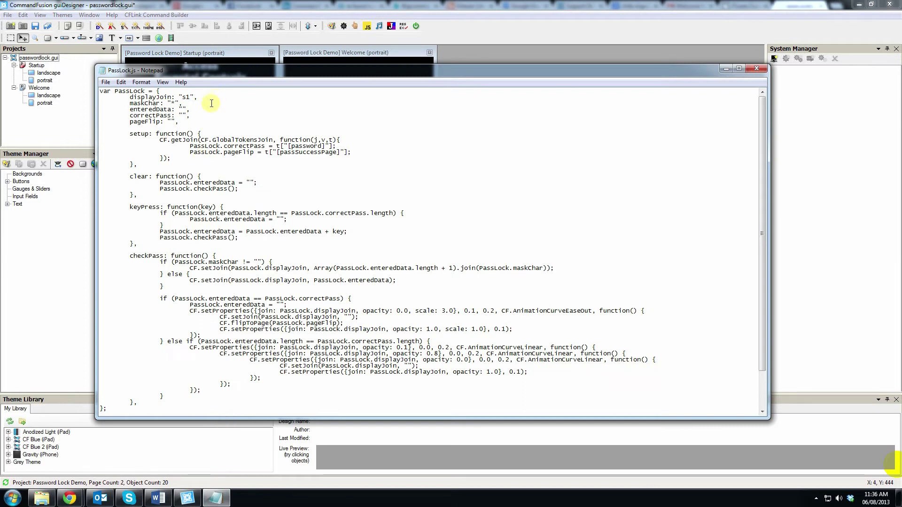
double_click(184, 96)
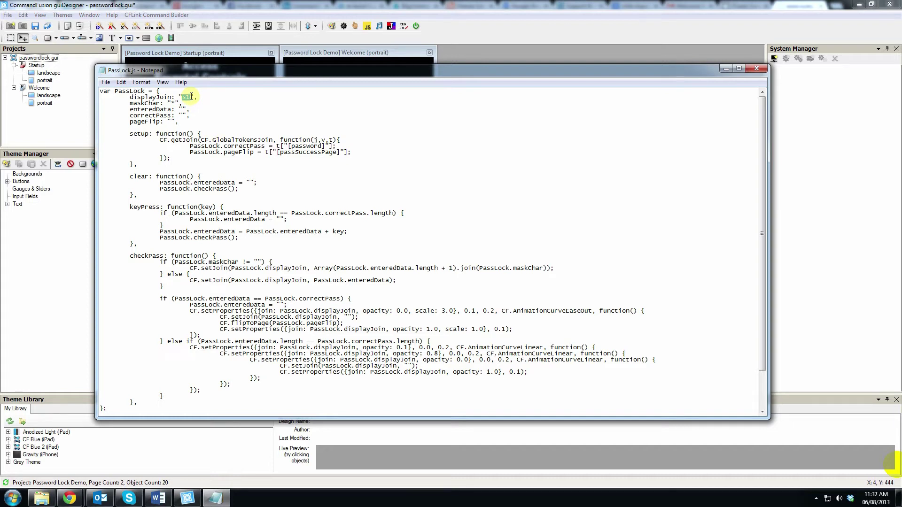
click(757, 69)
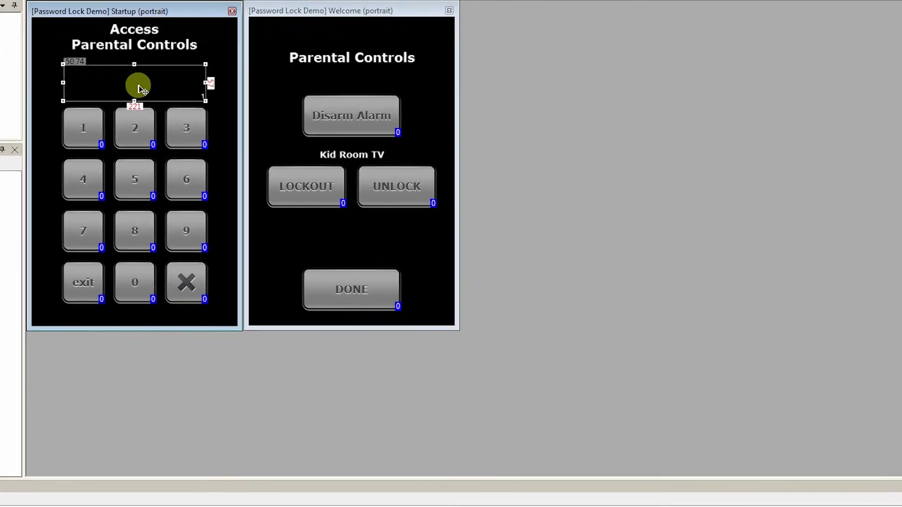
double_click(135, 83)
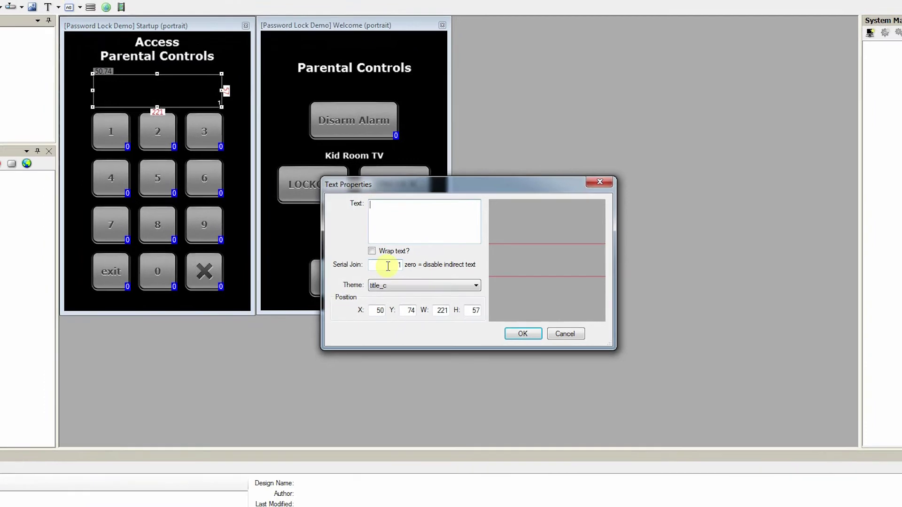
click(484, 305)
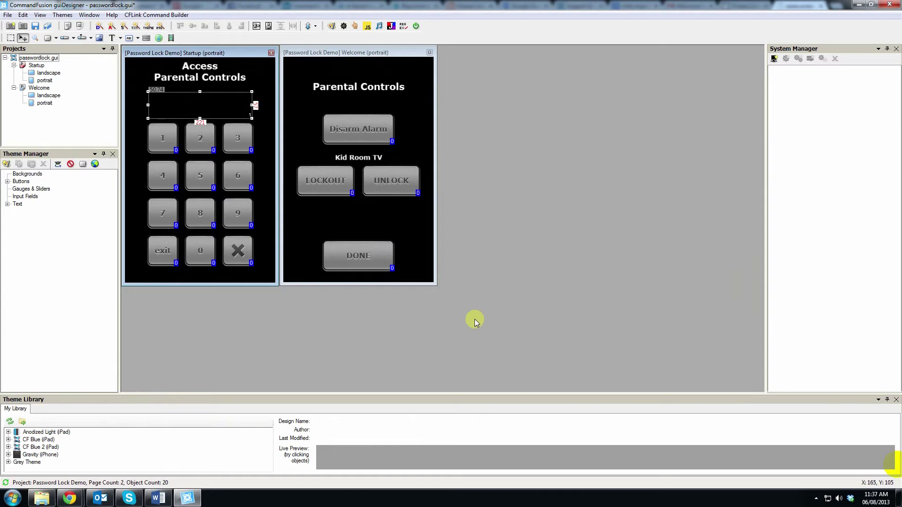
click(368, 26)
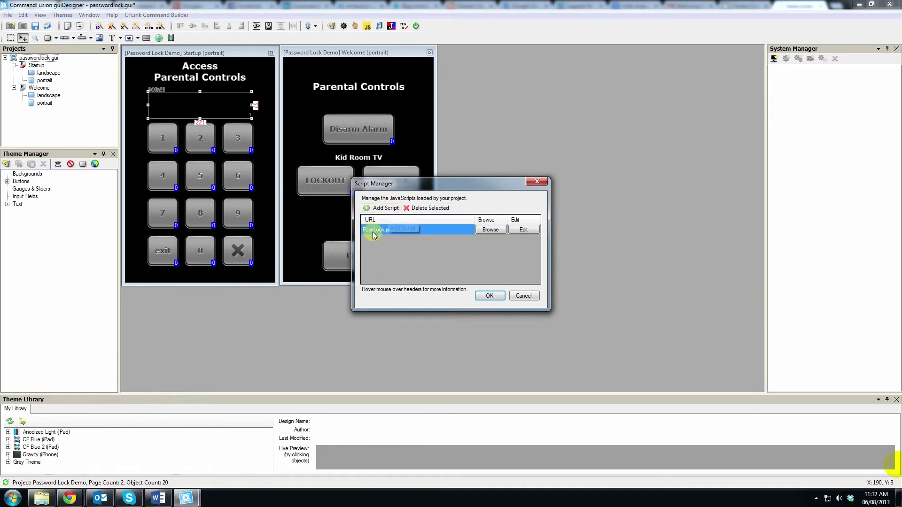
click(489, 296)
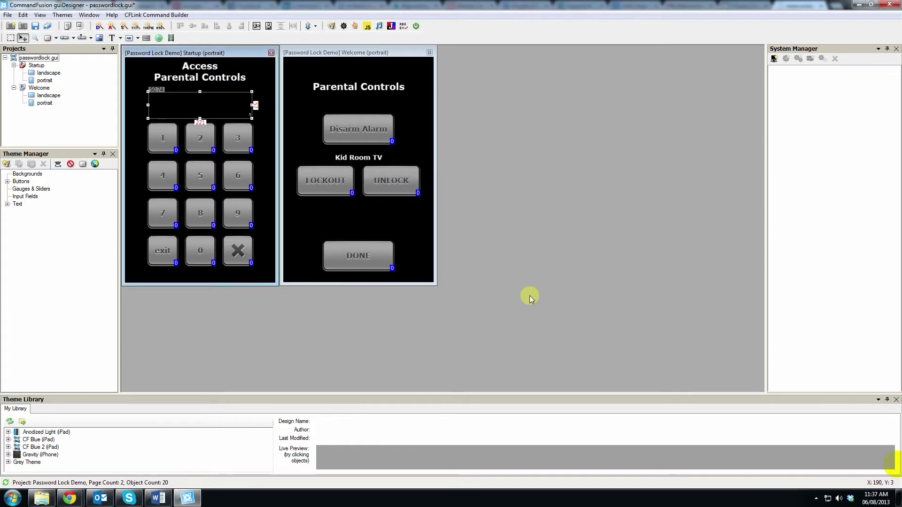
right_click(43, 58)
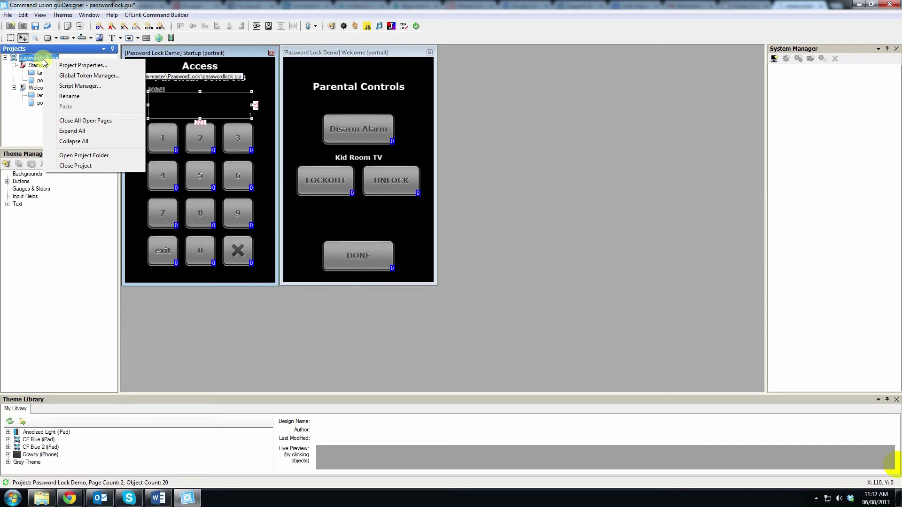
click(82, 77)
click(447, 232)
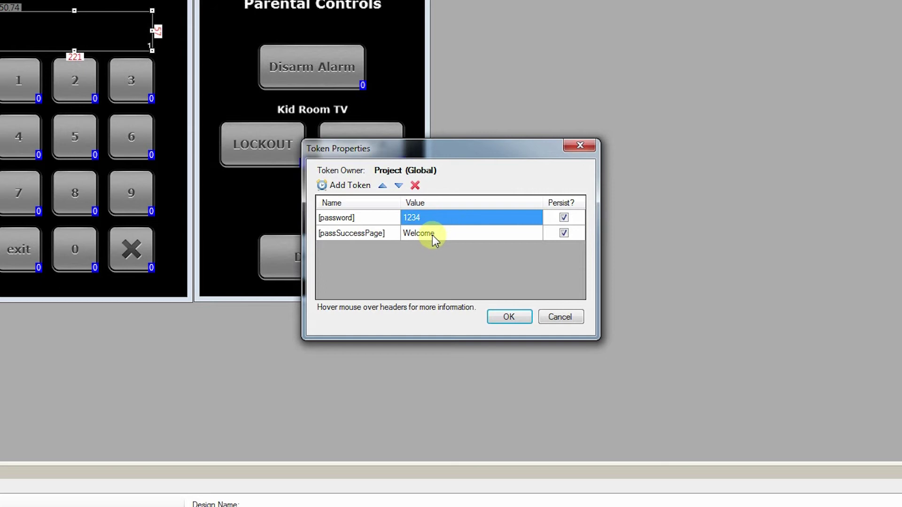
click(437, 236)
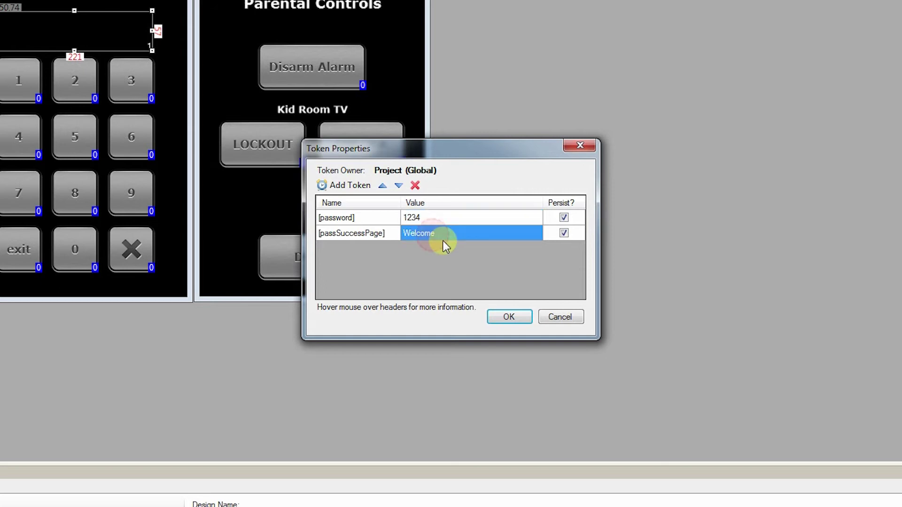
click(431, 218)
click(422, 218)
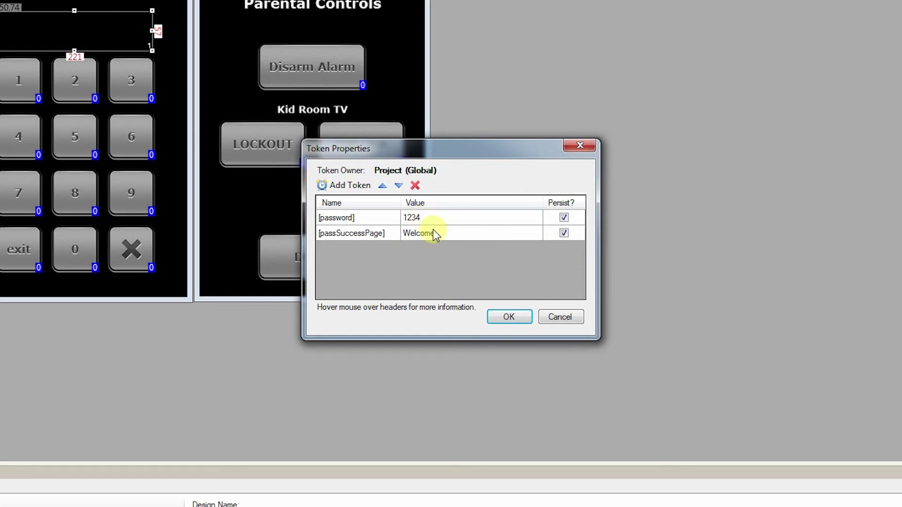
click(434, 234)
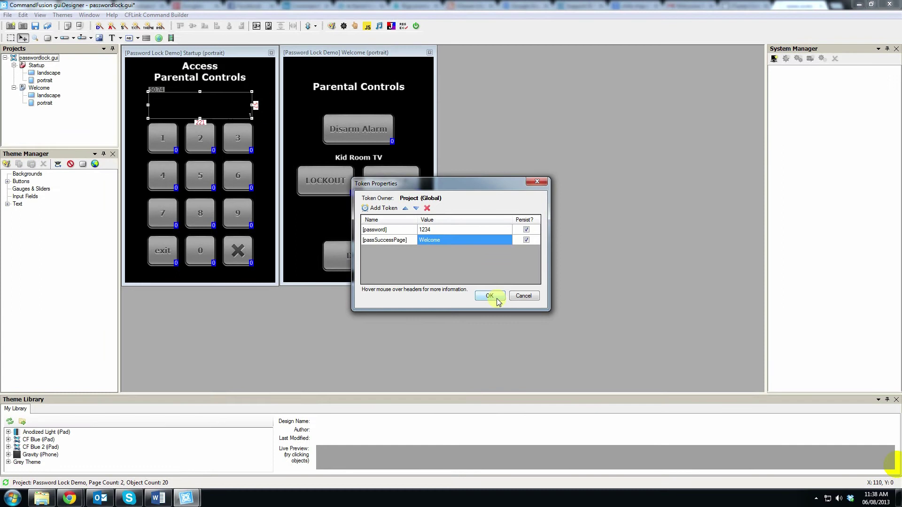
click(492, 300)
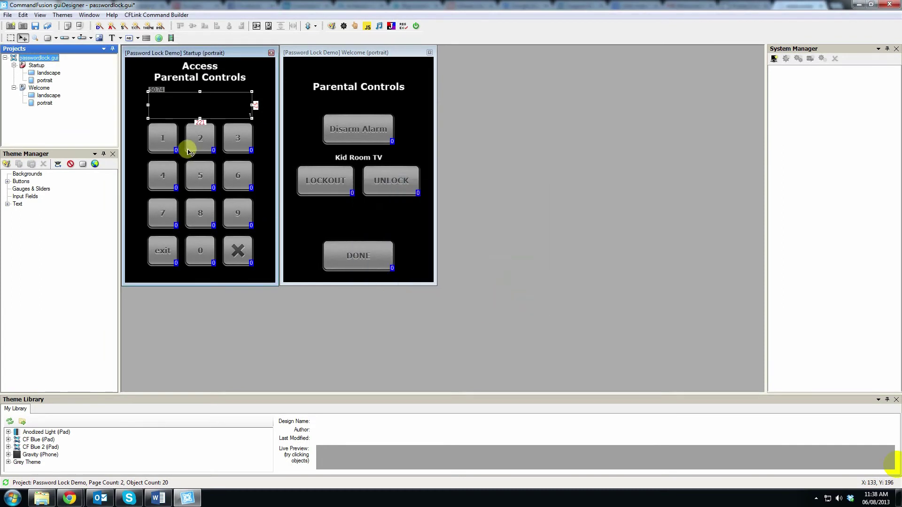
click(162, 140)
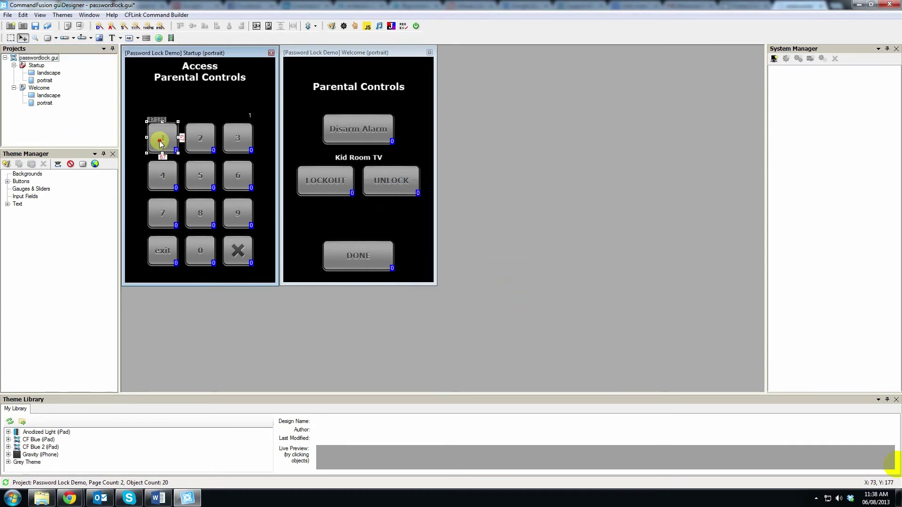
click(202, 139)
click(237, 139)
click(163, 176)
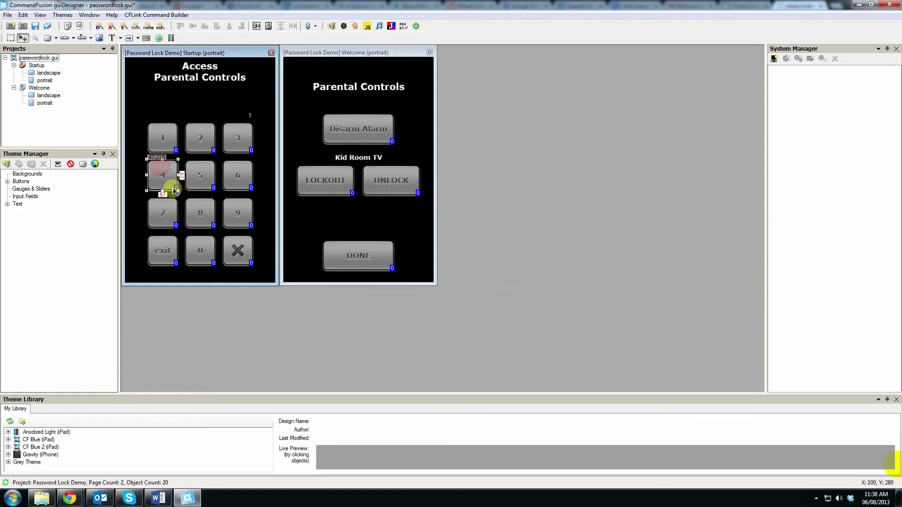
click(201, 176)
click(238, 180)
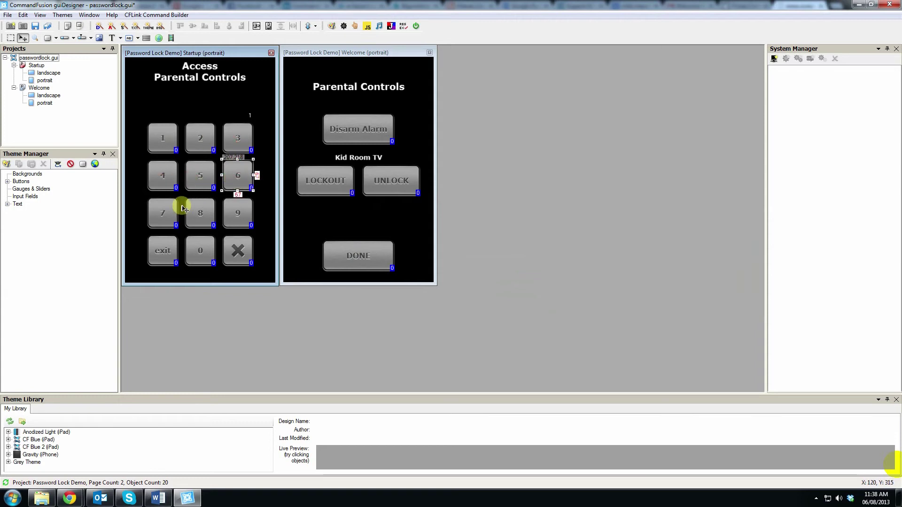
click(233, 214)
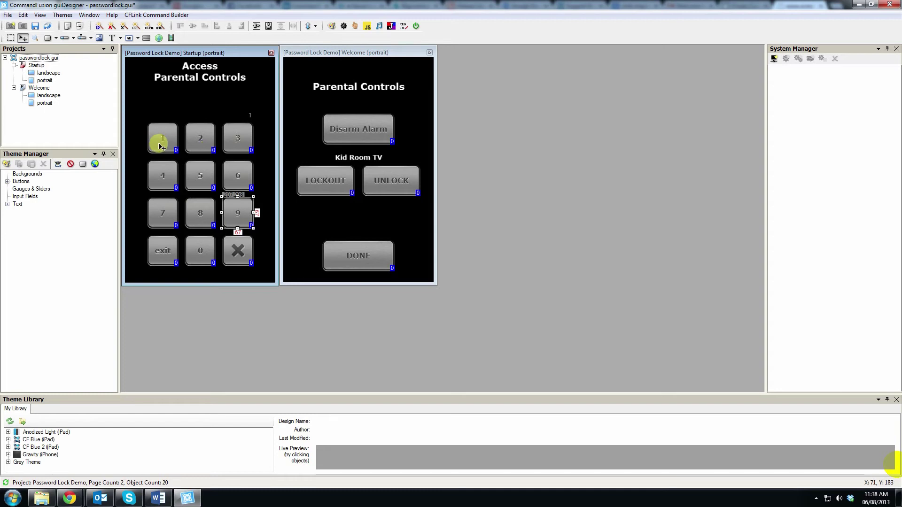
double_click(161, 146)
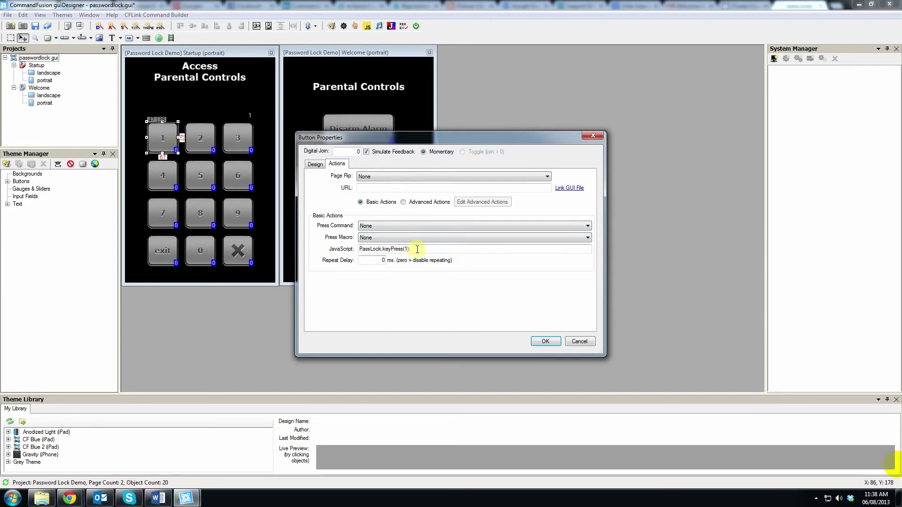
double_click(407, 249)
drag(407, 249, 437, 277)
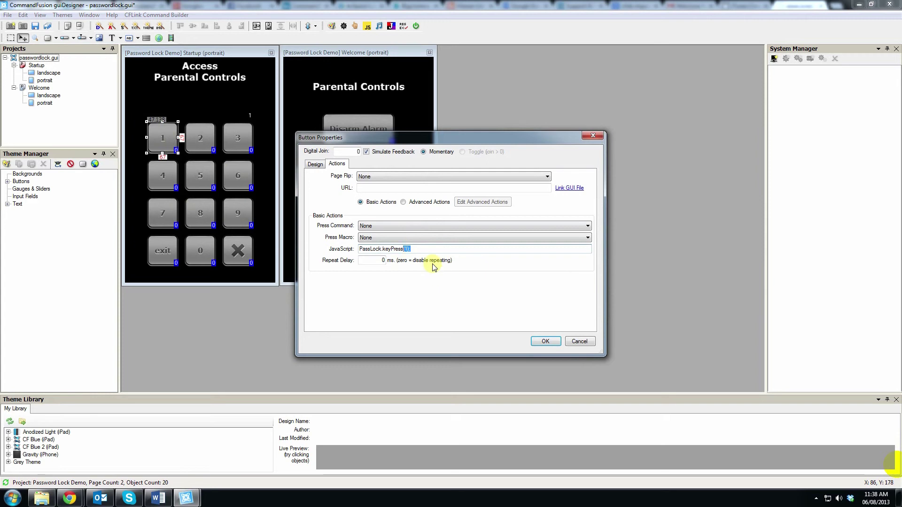
click(544, 341)
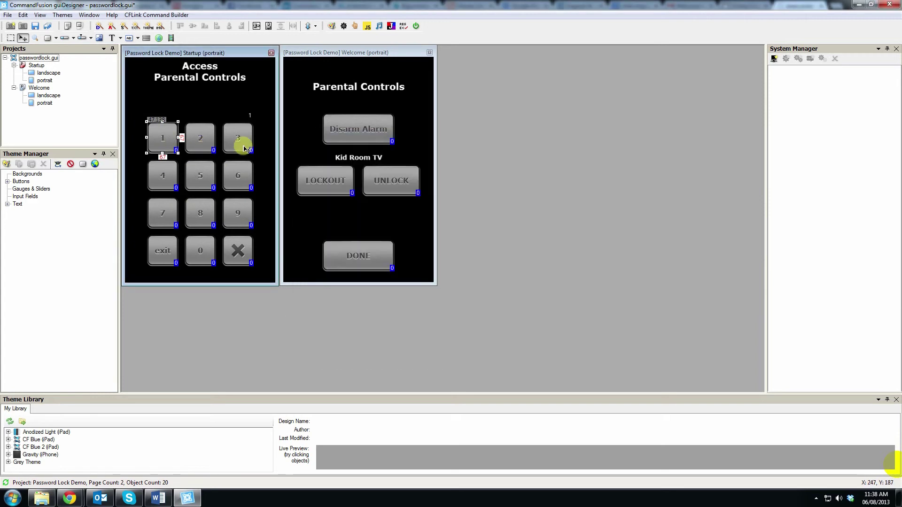
double_click(201, 175)
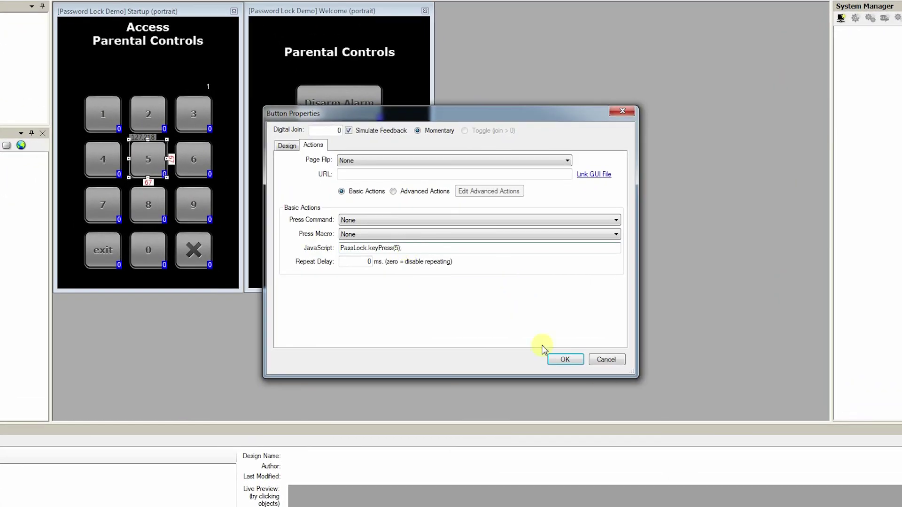
click(564, 359)
double_click(197, 203)
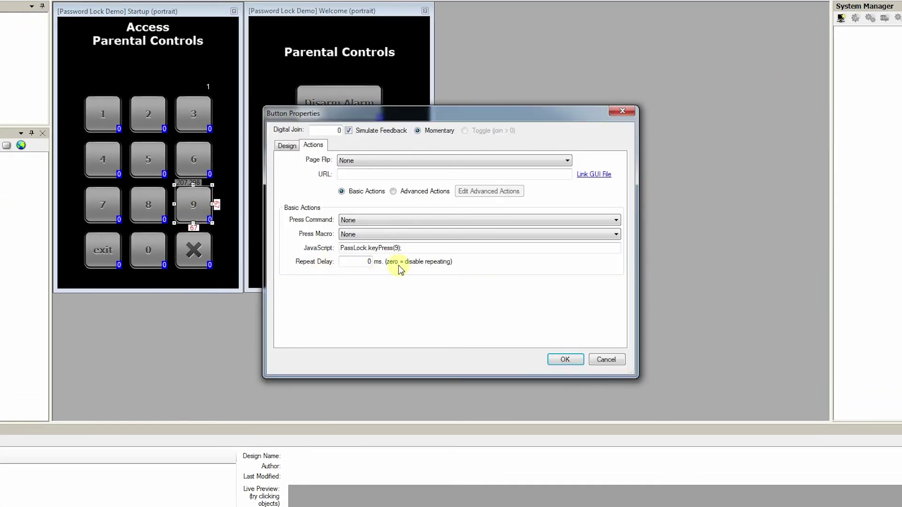
drag(402, 248, 390, 248)
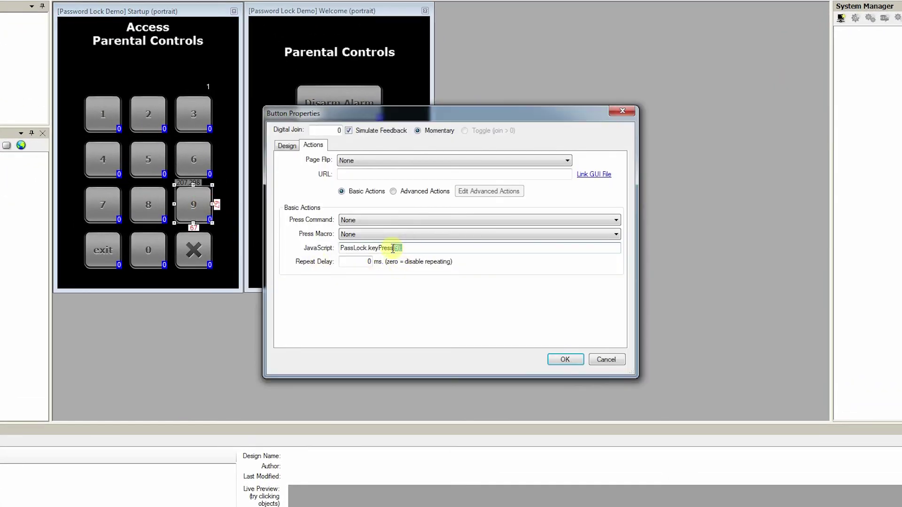
click(567, 361)
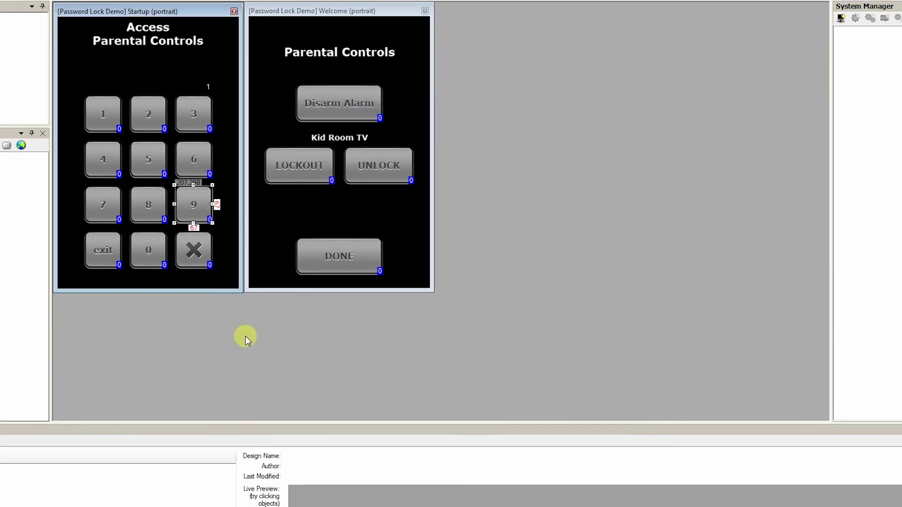
Open the X key's properties and highlight PassLock.clear() in its JavaScript field
double_click(197, 256)
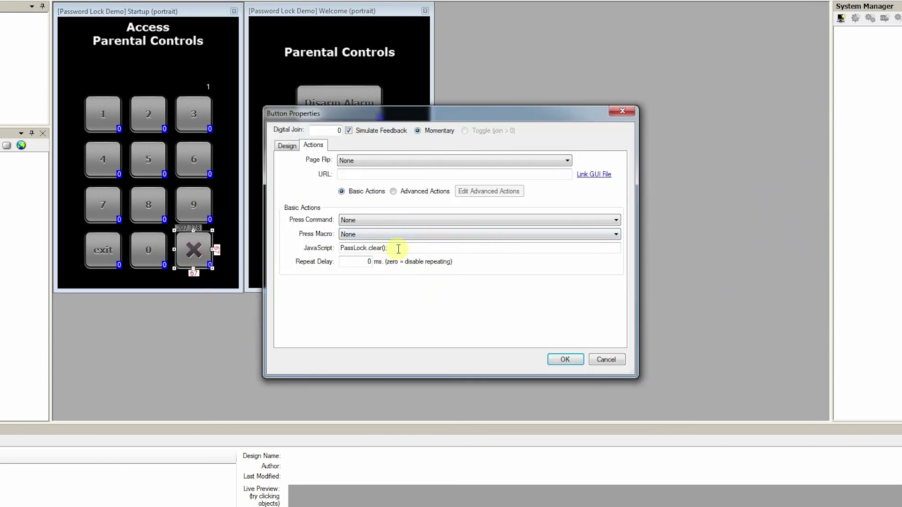
drag(401, 250, 369, 250)
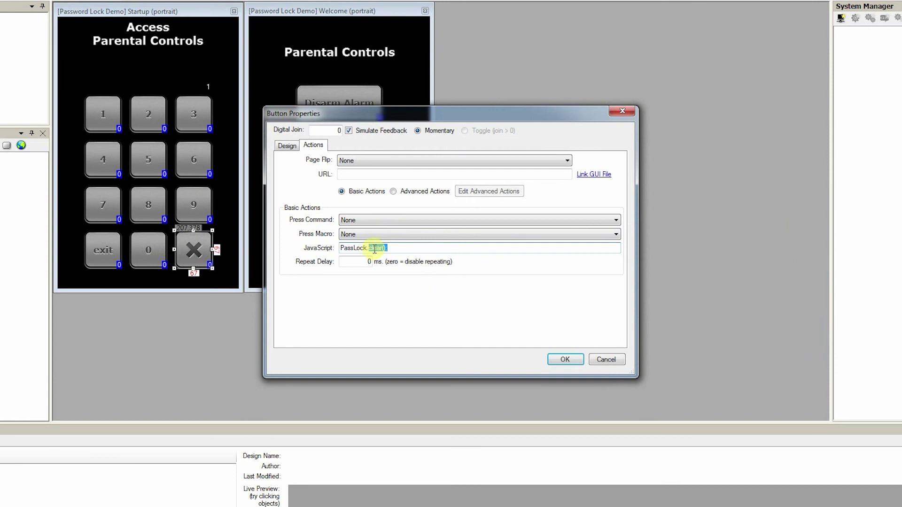